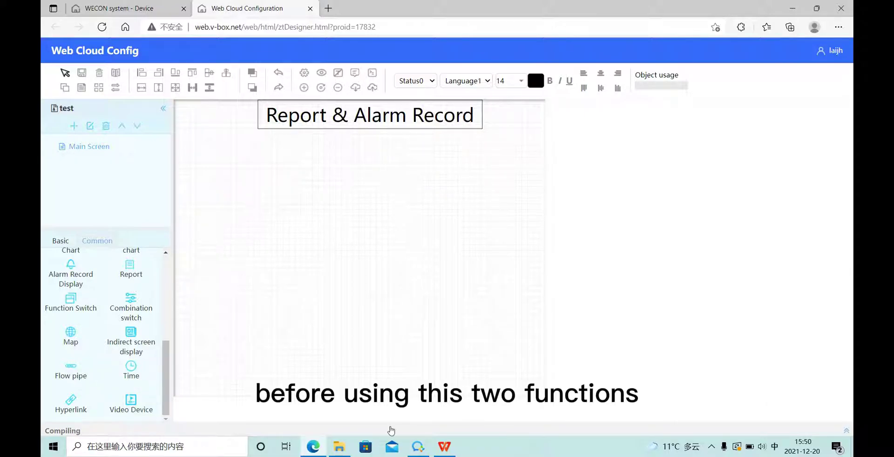
Select the three temperature tags in the device's tag list and open their historical data settings
{"action": "left_click", "coordinate": [114, 7]}
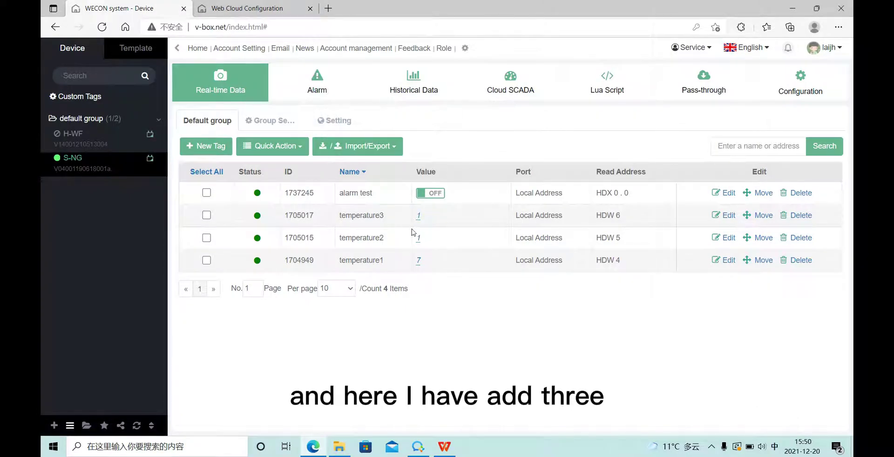
{"action": "left_click_drag", "start_coordinate": [419, 214], "coordinate": [431, 259]}
{"action": "left_click", "coordinate": [419, 95]}
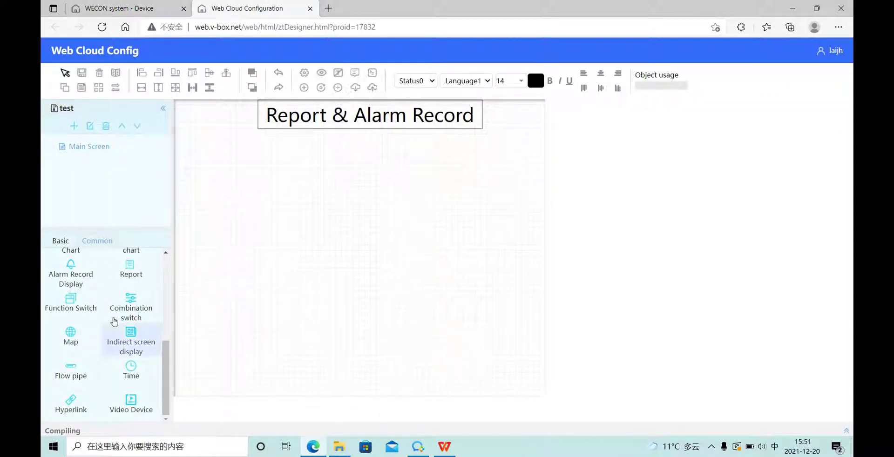
Place a Report table on the canvas and enlarge it just below the title
{"action": "left_click", "coordinate": [131, 275]}
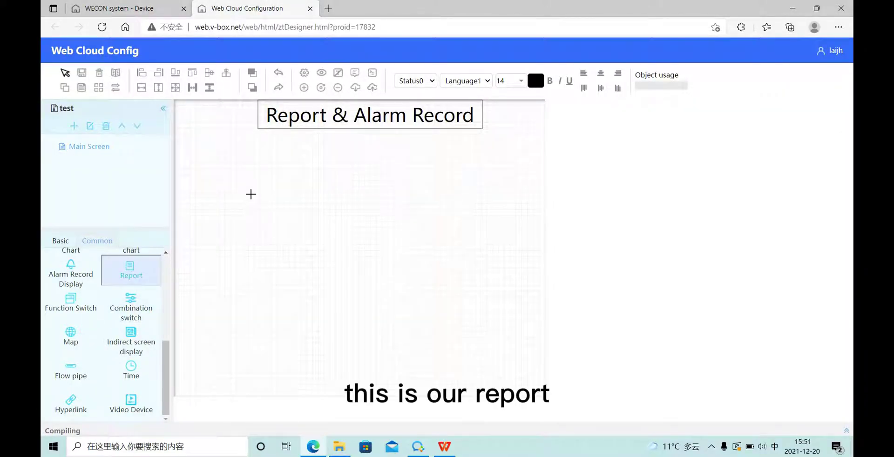
{"action": "left_click", "coordinate": [219, 159]}
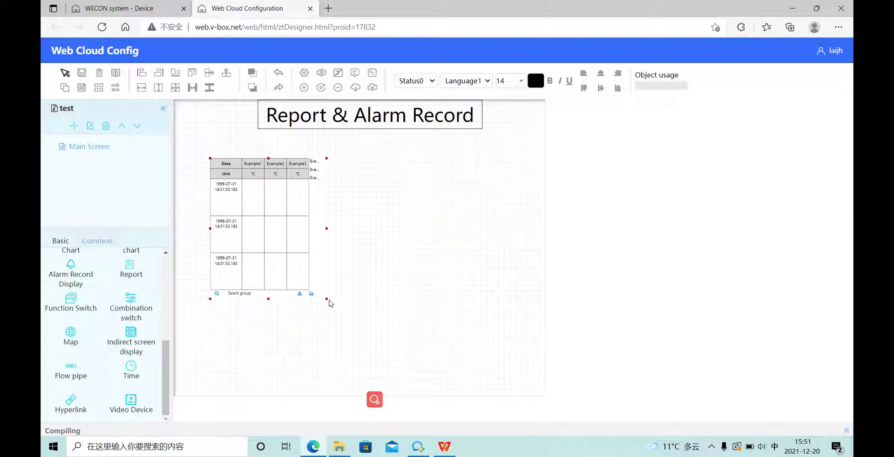
{"action": "left_click_drag", "start_coordinate": [326, 298], "coordinate": [352, 339]}
{"action": "left_click_drag", "start_coordinate": [309, 269], "coordinate": [306, 242]}
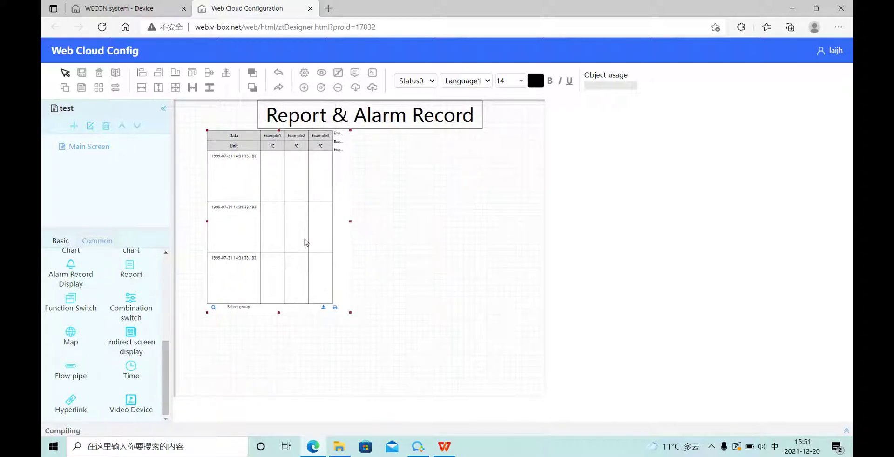
Bind the report to all S-NG temperature points T1–T3, each with unit KG, and save
{"action": "double_click", "coordinate": [290, 228]}
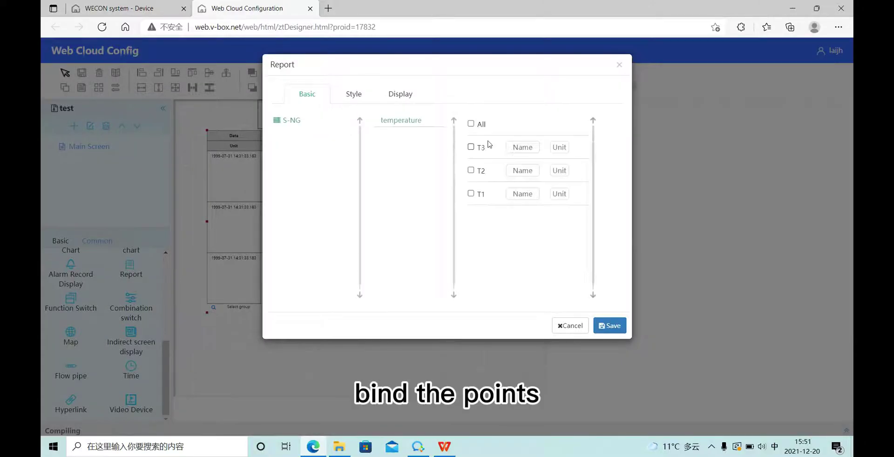
{"action": "left_click", "coordinate": [471, 147]}
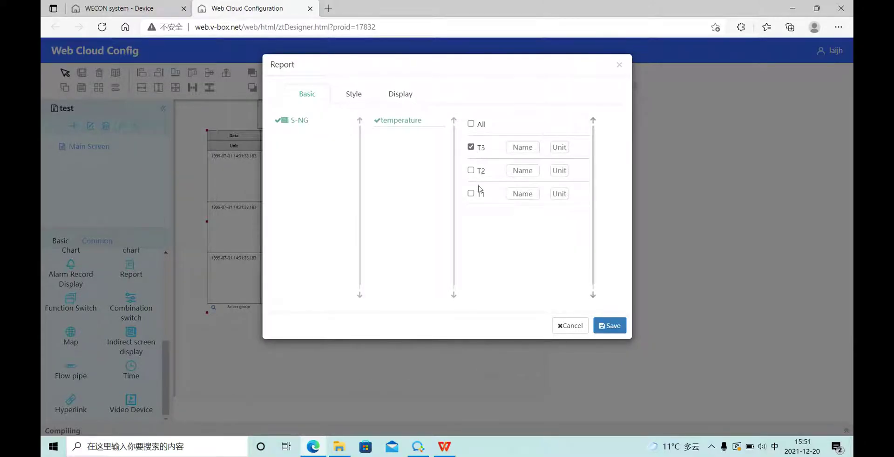
{"action": "left_click", "coordinate": [498, 194]}
{"action": "left_click", "coordinate": [565, 148]}
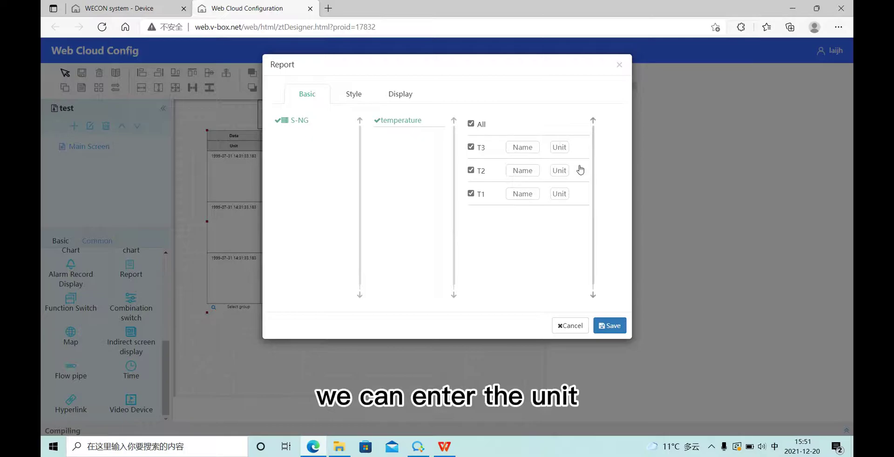
{"action": "left_click", "coordinate": [567, 171]}
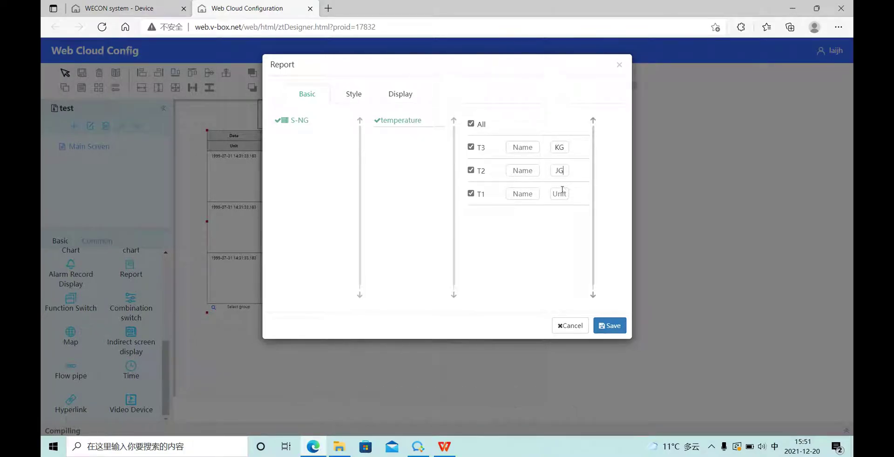
{"action": "double_click", "coordinate": [564, 172]}
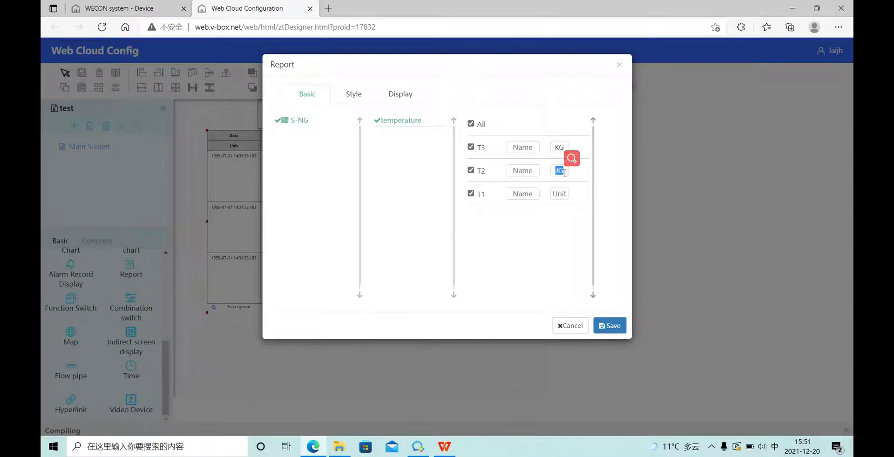
{"action": "type", "text": "KG"}
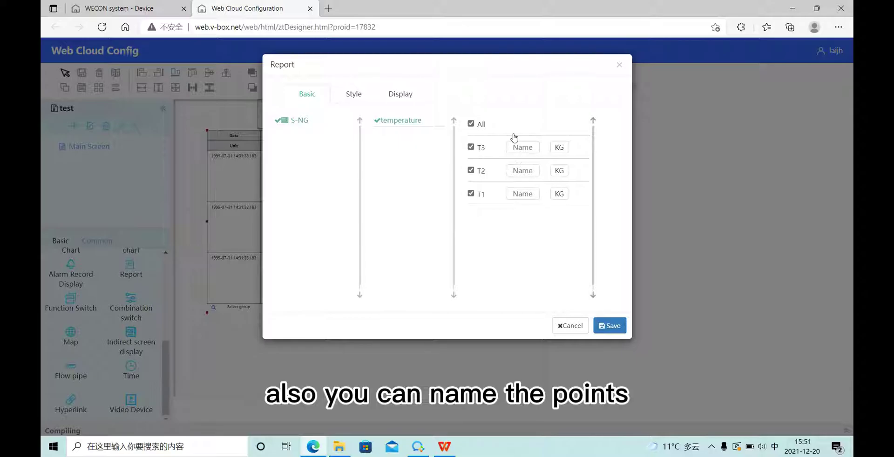
{"action": "left_click", "coordinate": [609, 325]}
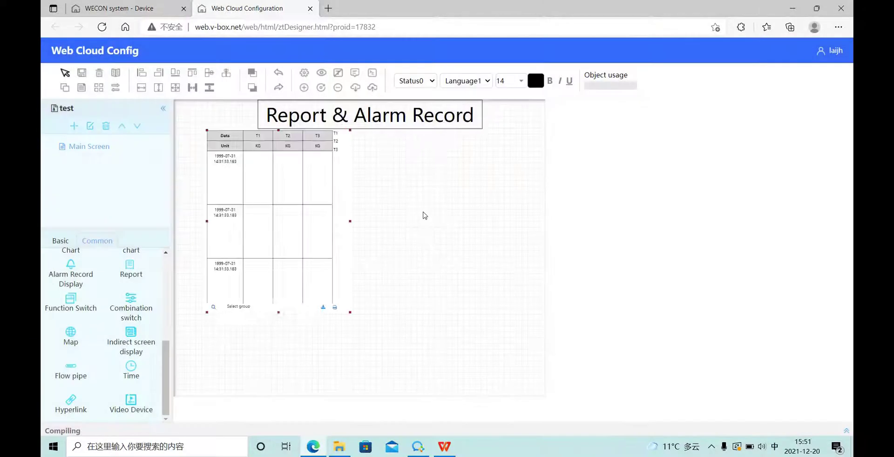
Save the screen and preview it to see the report filled with T1–T3 readings
{"action": "left_click", "coordinate": [82, 72]}
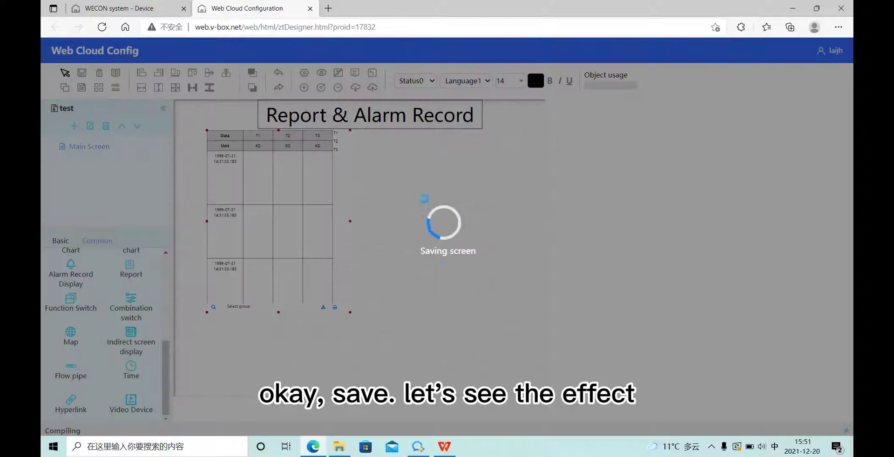
{"action": "left_click", "coordinate": [462, 262]}
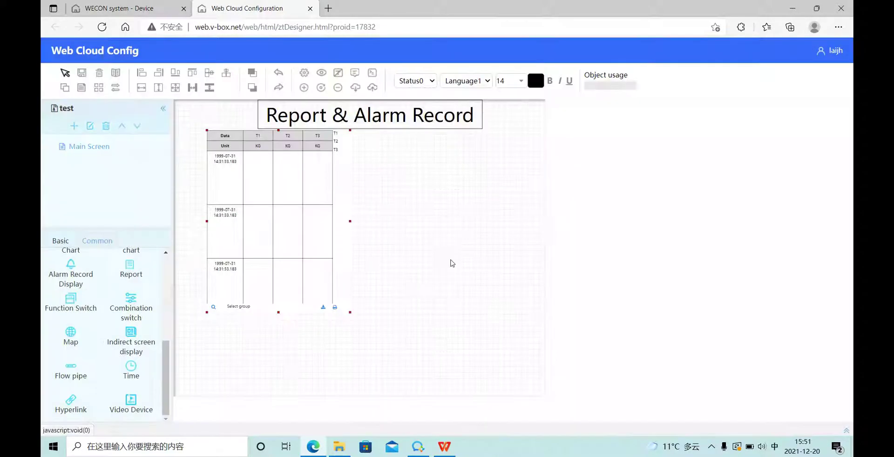
{"action": "left_click", "coordinate": [322, 74]}
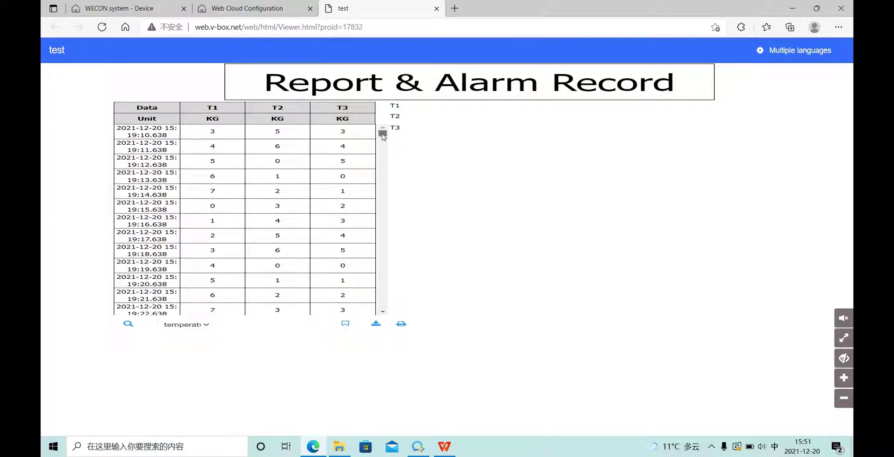
{"action": "left_click_drag", "start_coordinate": [382, 134], "coordinate": [406, 114]}
{"action": "left_click", "coordinate": [128, 325]}
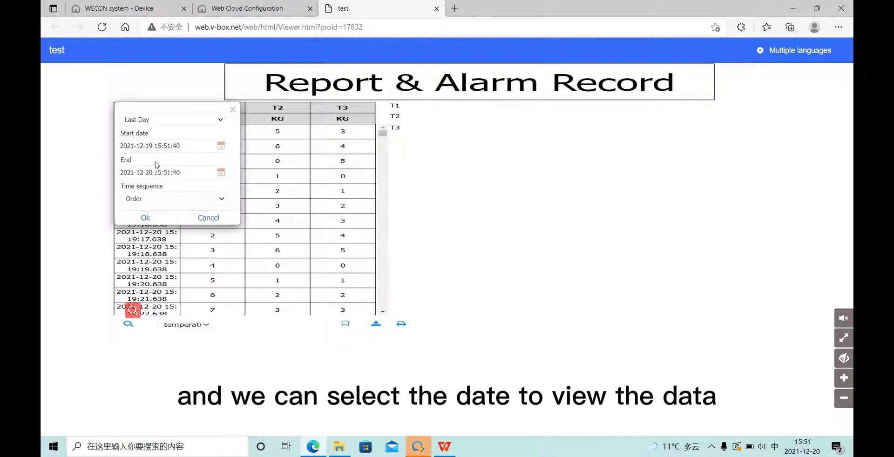
{"action": "left_click", "coordinate": [222, 146]}
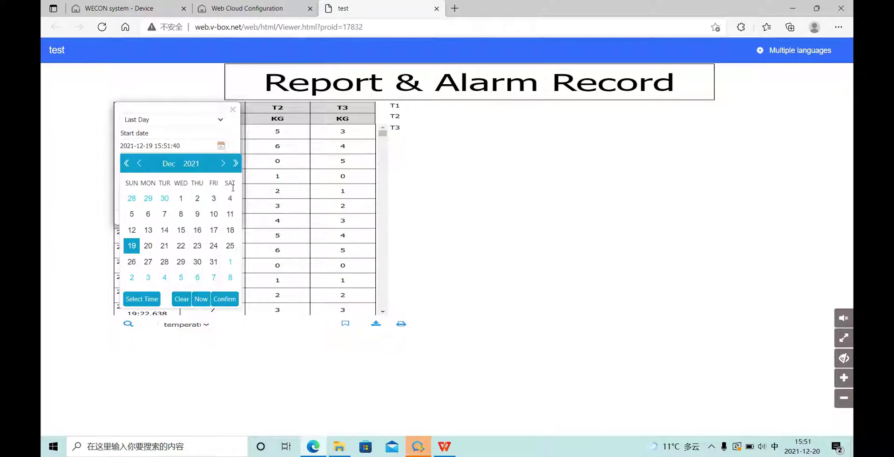
{"action": "left_click", "coordinate": [142, 299]}
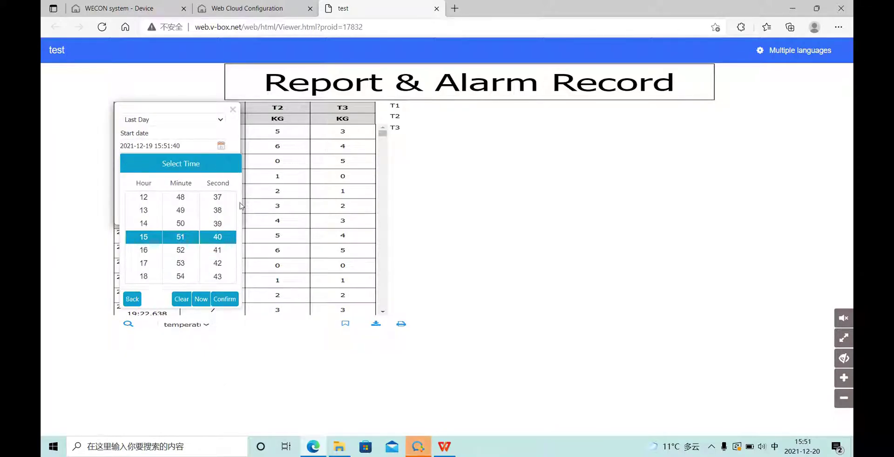
{"action": "left_click", "coordinate": [182, 224]}
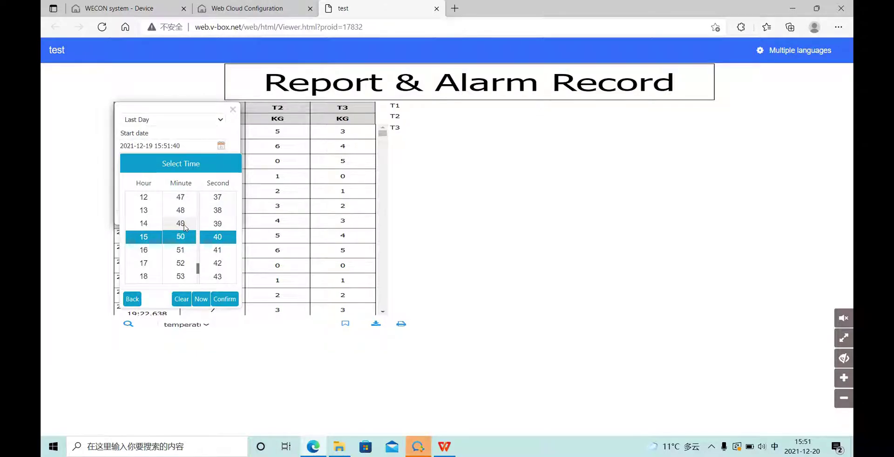
{"action": "left_click", "coordinate": [181, 210]}
{"action": "left_click", "coordinate": [224, 299]}
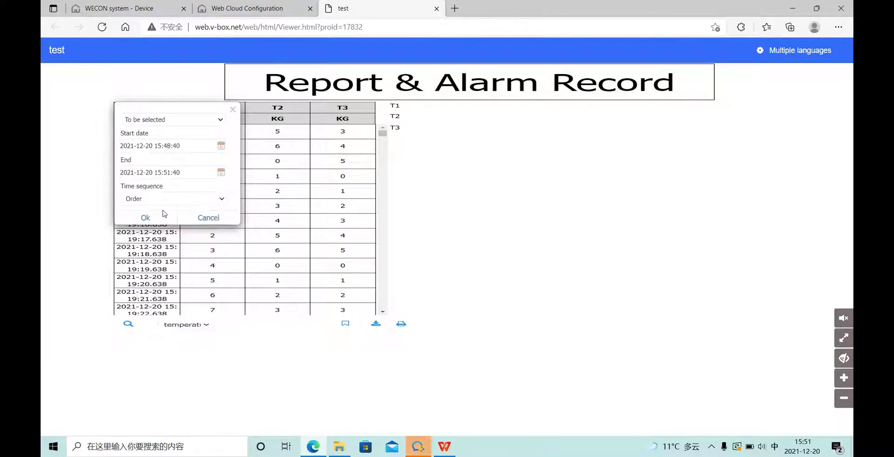
{"action": "left_click", "coordinate": [207, 218]}
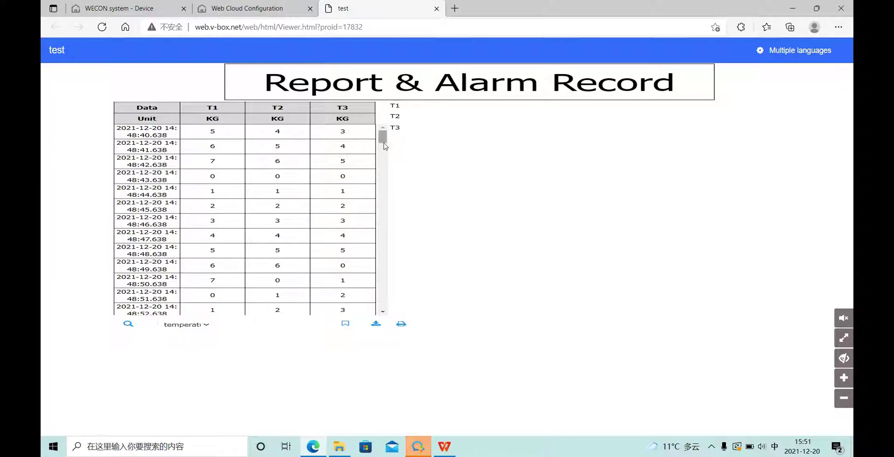
Check the first and last record timestamps in the queried report
{"action": "left_click_drag", "start_coordinate": [383, 137], "coordinate": [374, 108]}
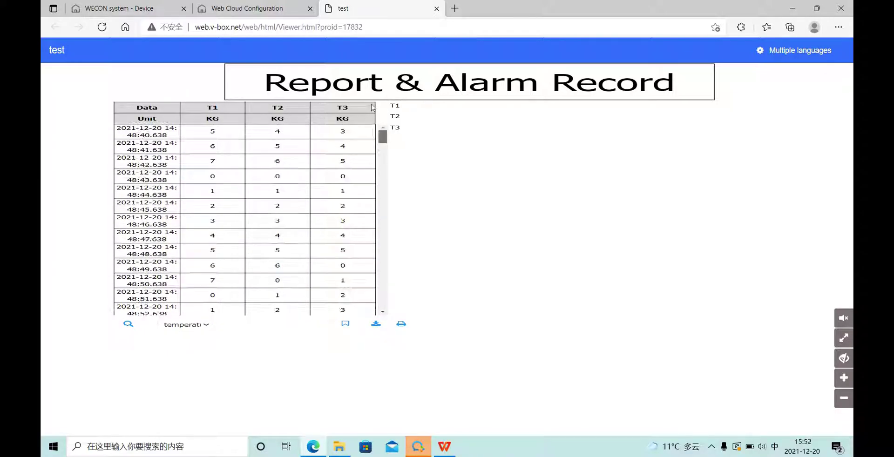
{"action": "left_click_drag", "start_coordinate": [171, 137], "coordinate": [247, 159]}
{"action": "left_click", "coordinate": [170, 140]}
{"action": "left_click_drag", "start_coordinate": [383, 136], "coordinate": [405, 325]}
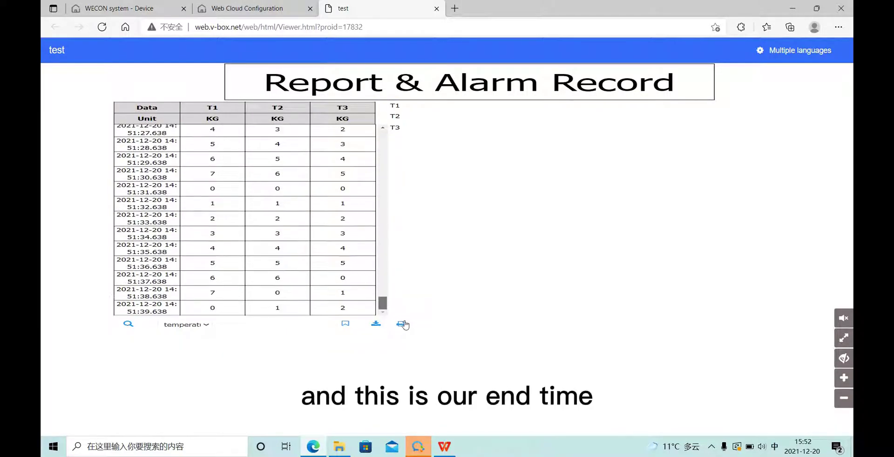
{"action": "left_click_drag", "start_coordinate": [170, 313], "coordinate": [115, 302]}
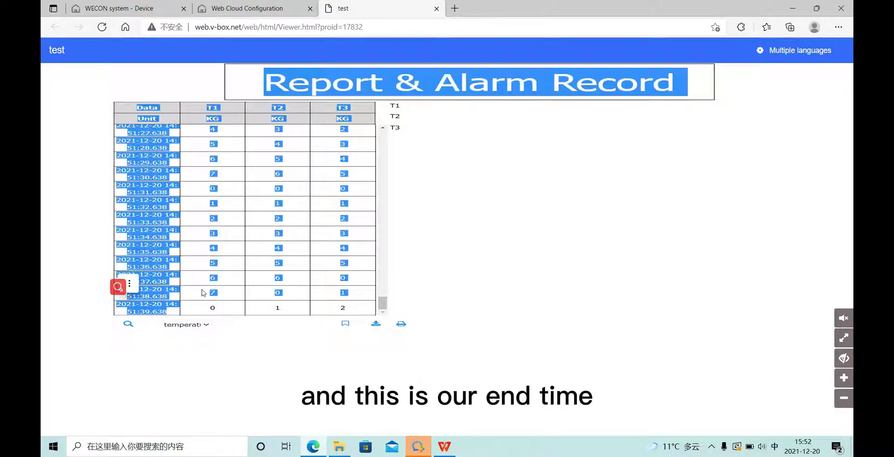
{"action": "left_click_drag", "start_coordinate": [176, 312], "coordinate": [117, 305]}
{"action": "left_click", "coordinate": [263, 300]}
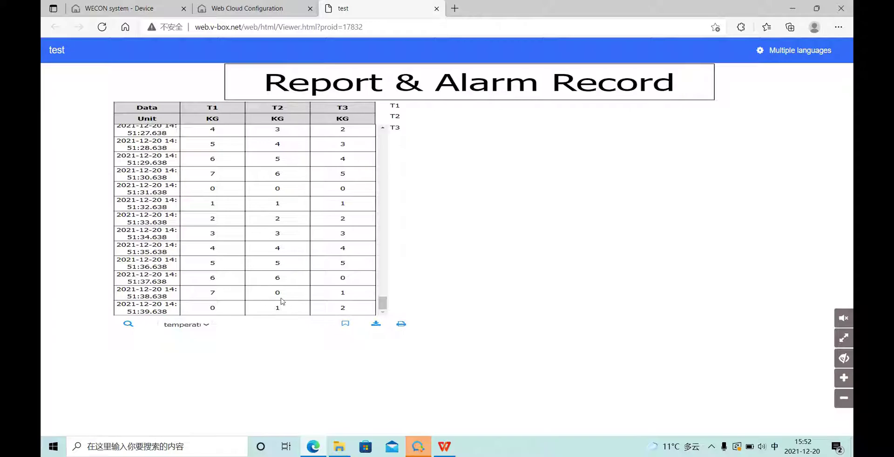
Export 500 items of the report's historical data as an .xls file
{"action": "left_click", "coordinate": [376, 326]}
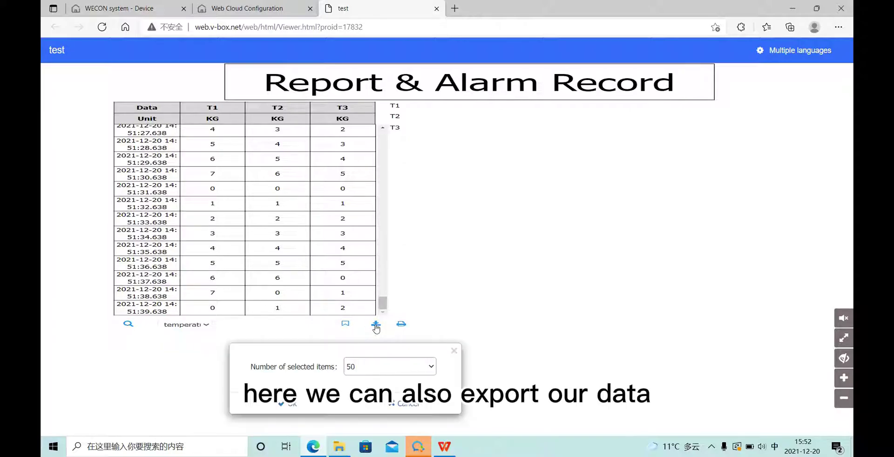
{"action": "left_click", "coordinate": [400, 368]}
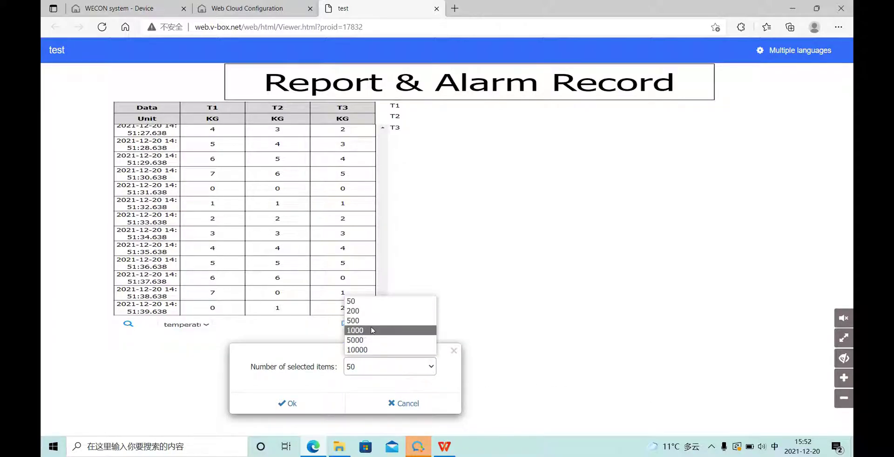
{"action": "left_click", "coordinate": [356, 319]}
{"action": "left_click", "coordinate": [287, 406]}
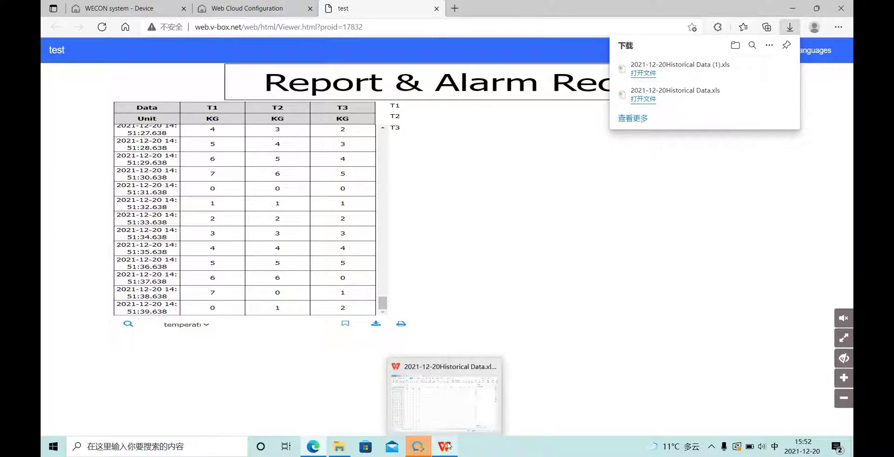
Open 2021-12-20Historical Data (1).xls in WPS, scroll through it, then close it
{"action": "left_click", "coordinate": [496, 371]}
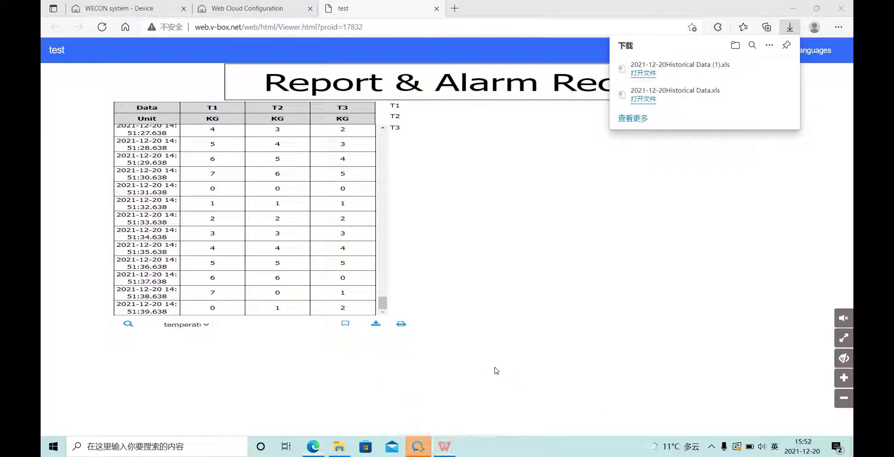
{"action": "left_click", "coordinate": [645, 75]}
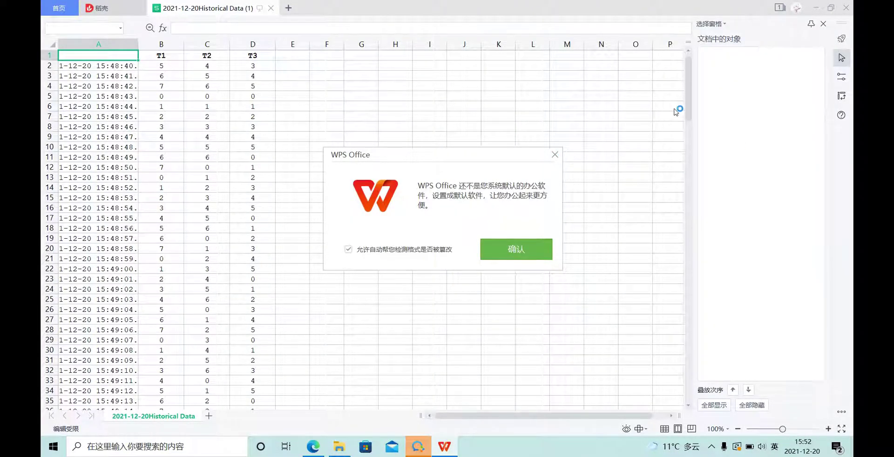
{"action": "mouse_move", "coordinate": [689, 133]}
{"action": "left_mouse_down"}
{"action": "mouse_move", "coordinate": [689, 401]}
{"action": "mouse_move", "coordinate": [689, 126]}
{"action": "left_mouse_up"}
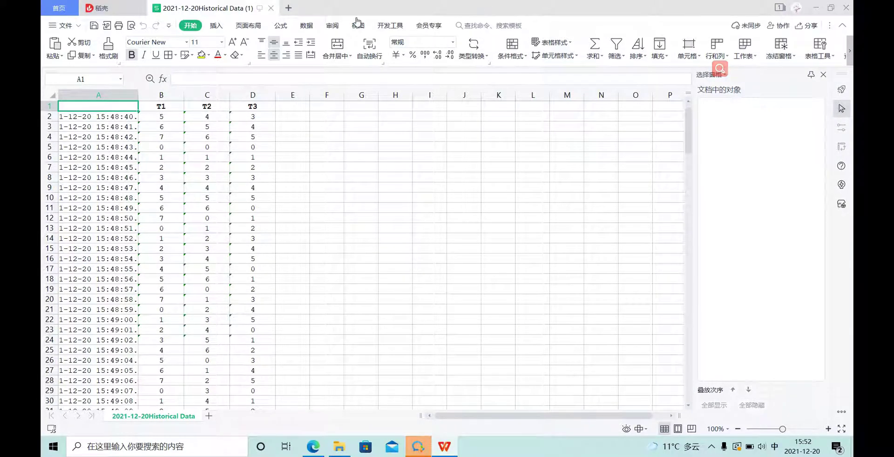
{"action": "left_click", "coordinate": [271, 7]}
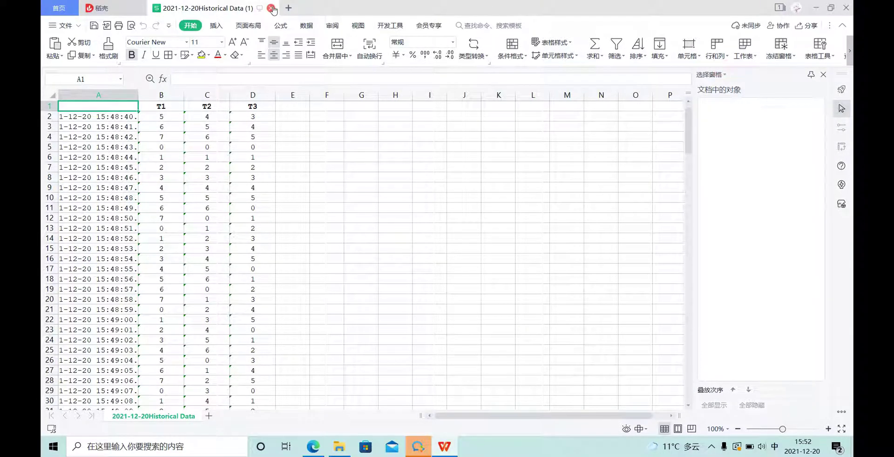
Close the preview tab and delete the Report table from the designer canvas
{"action": "left_click", "coordinate": [818, 10]}
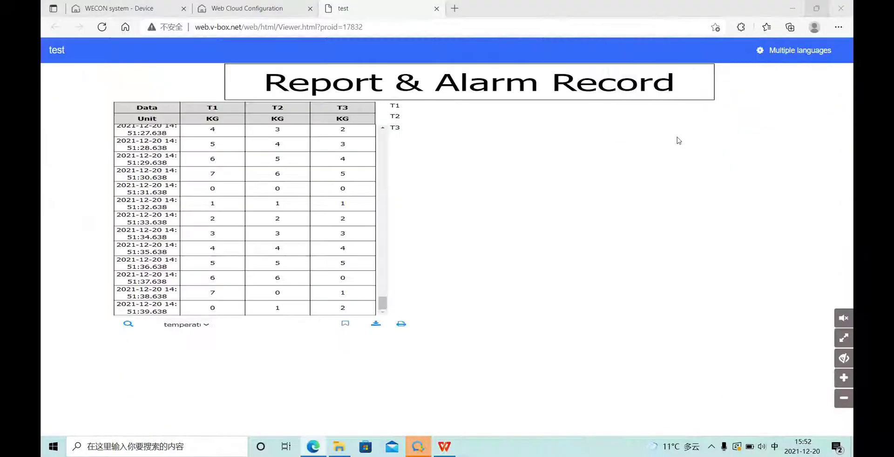
{"action": "left_click", "coordinate": [436, 9]}
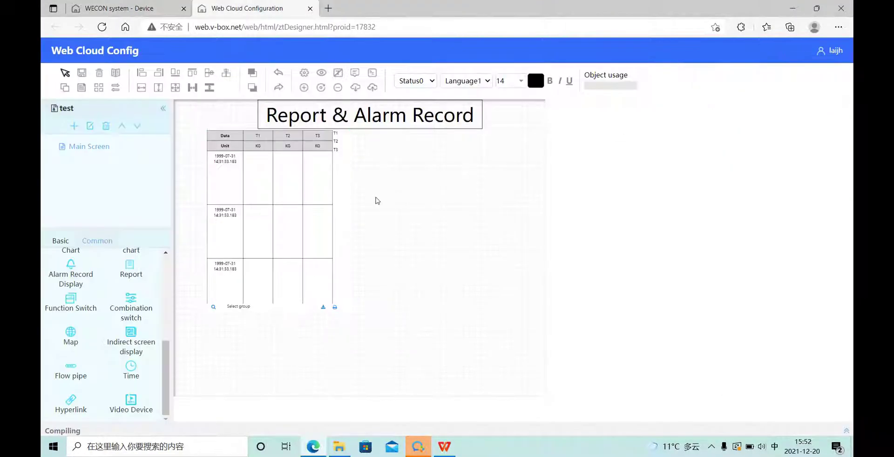
{"action": "key", "text": "Delete"}
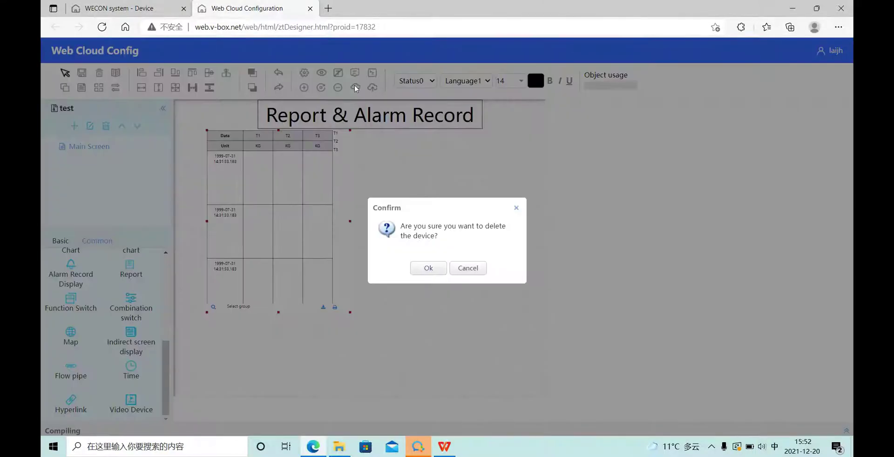
{"action": "key", "text": "Return"}
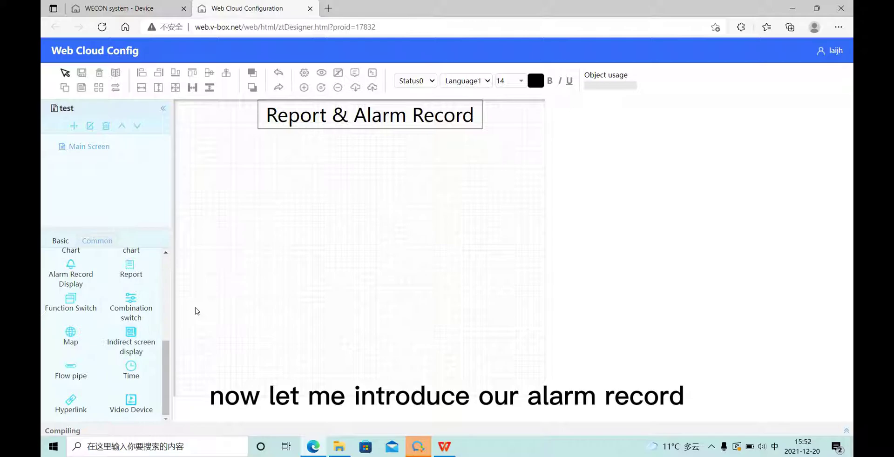
Draw a large Alarm Record Display table on the canvas
{"action": "left_click", "coordinate": [64, 279]}
{"action": "left_click_drag", "start_coordinate": [229, 167], "coordinate": [501, 365]}
{"action": "left_click_drag", "start_coordinate": [428, 291], "coordinate": [454, 304]}
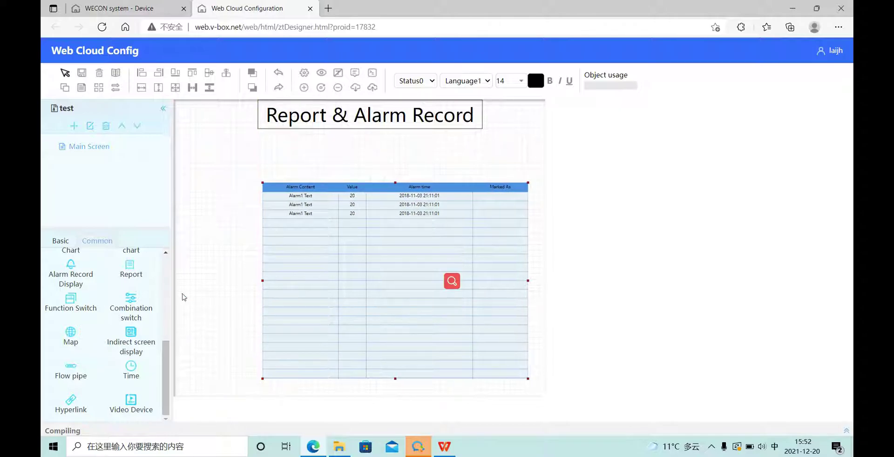
{"action": "scroll", "coordinate": [102, 289], "scroll_direction": "up", "scroll_amount": 5}
Place a Bit Switch at the top left of the screen
{"action": "left_click", "coordinate": [71, 301]}
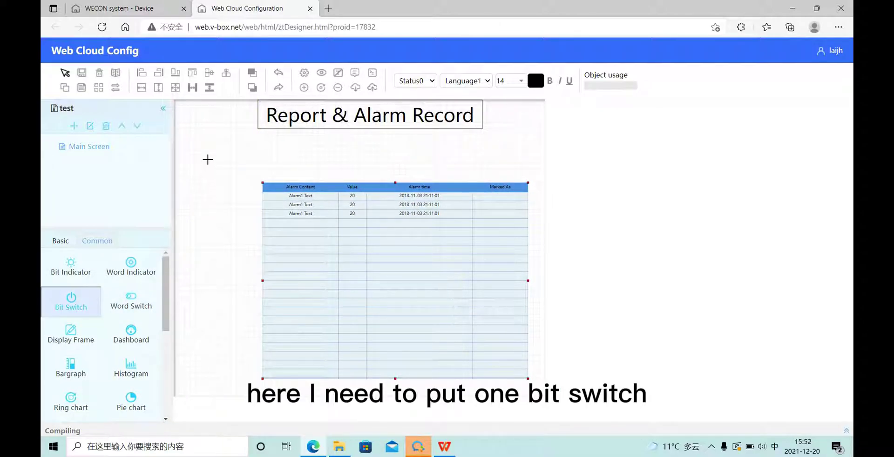
{"action": "left_click", "coordinate": [187, 146]}
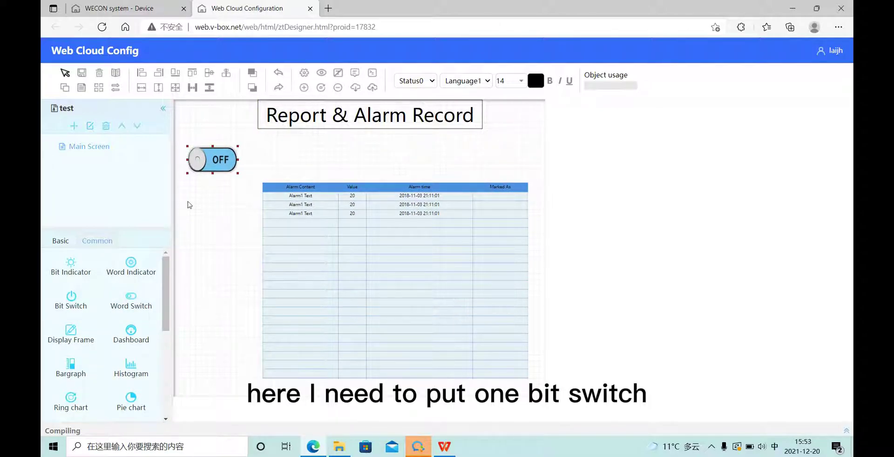
{"action": "double_click", "coordinate": [213, 160]}
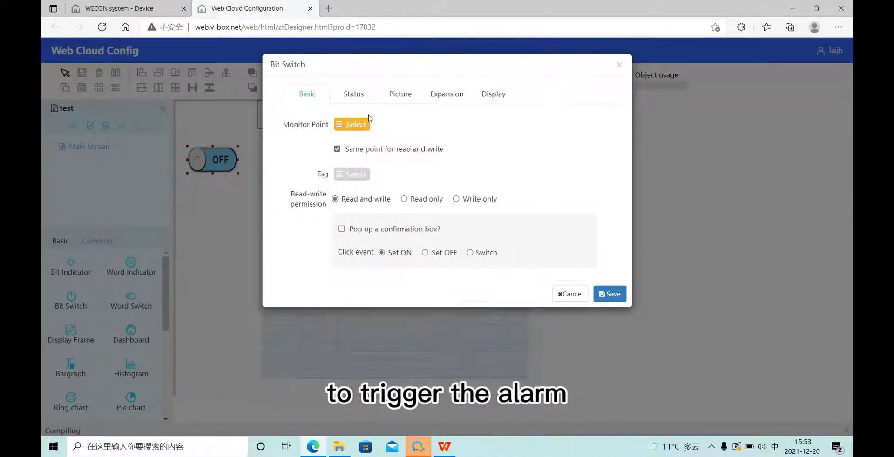
Set the bit switch's monitor point to S-NG alarm test with a Switch click event
{"action": "left_click", "coordinate": [362, 126]}
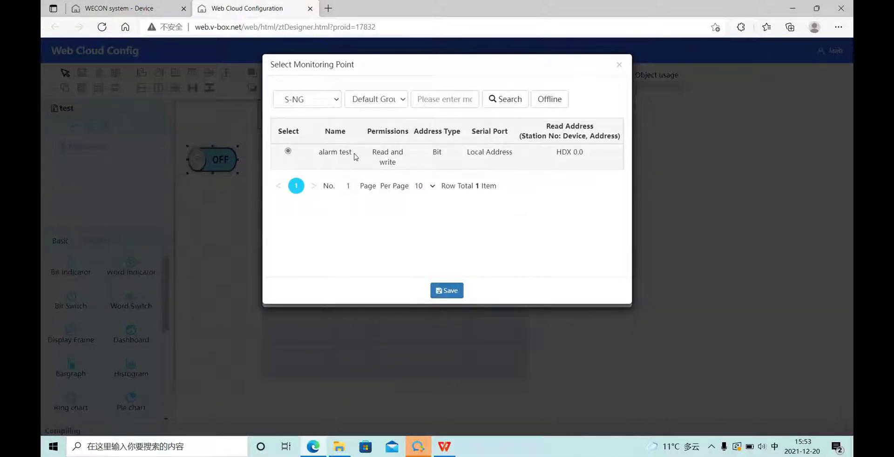
{"action": "left_click", "coordinate": [445, 291]}
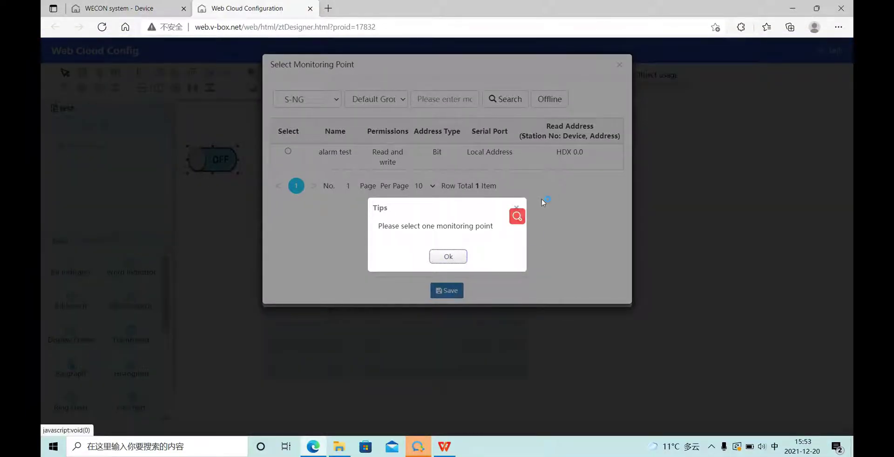
{"action": "left_click", "coordinate": [516, 208]}
{"action": "left_click", "coordinate": [288, 151]}
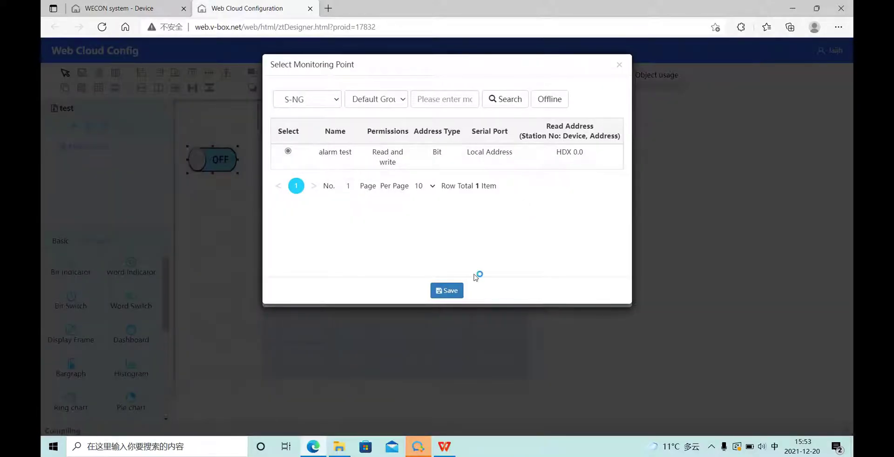
{"action": "left_click", "coordinate": [447, 291]}
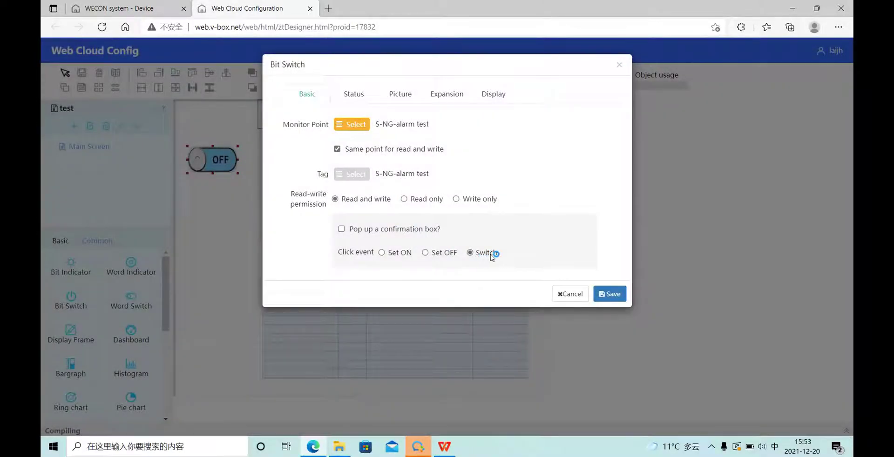
{"action": "left_click", "coordinate": [610, 294]}
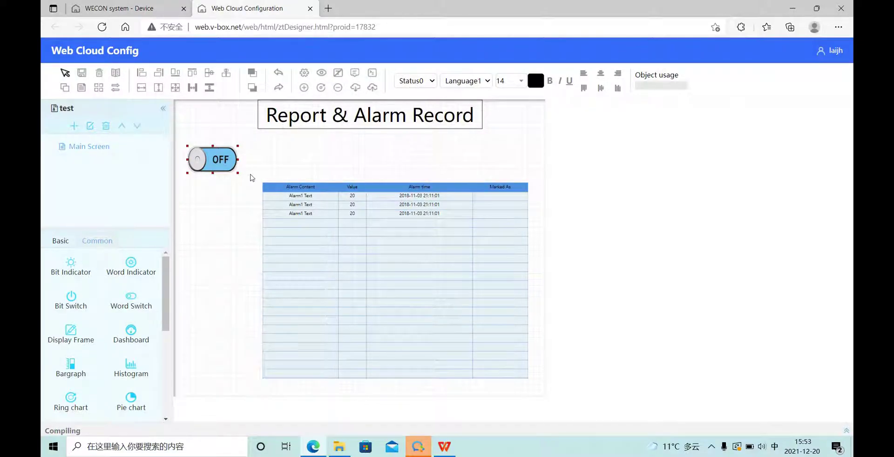
Bind the Alarm Record Display to the alarm test point
{"action": "double_click", "coordinate": [378, 275]}
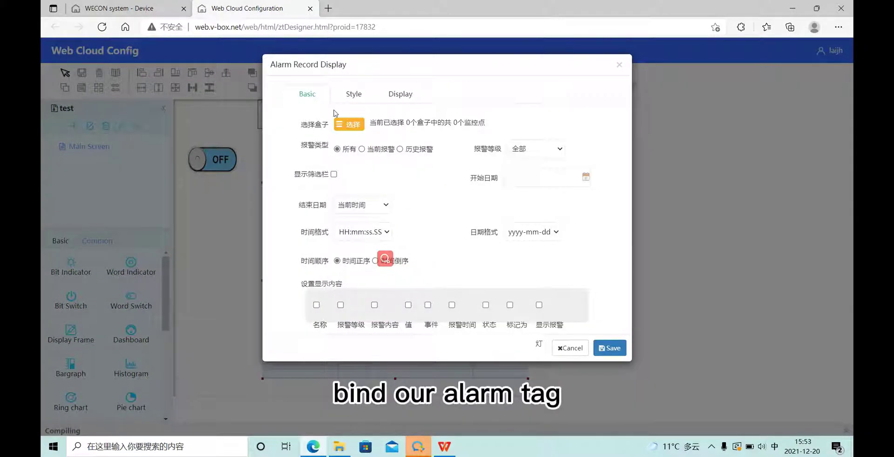
{"action": "left_click", "coordinate": [353, 124]}
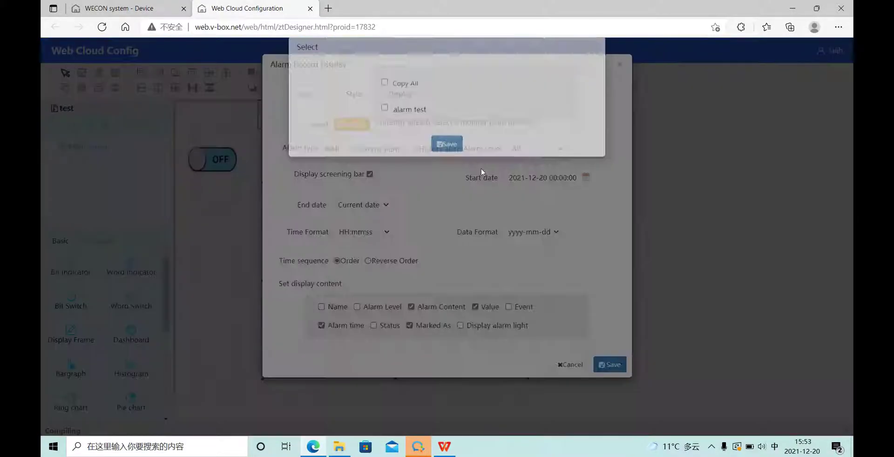
{"action": "left_click", "coordinate": [384, 126]}
{"action": "left_click", "coordinate": [446, 161]}
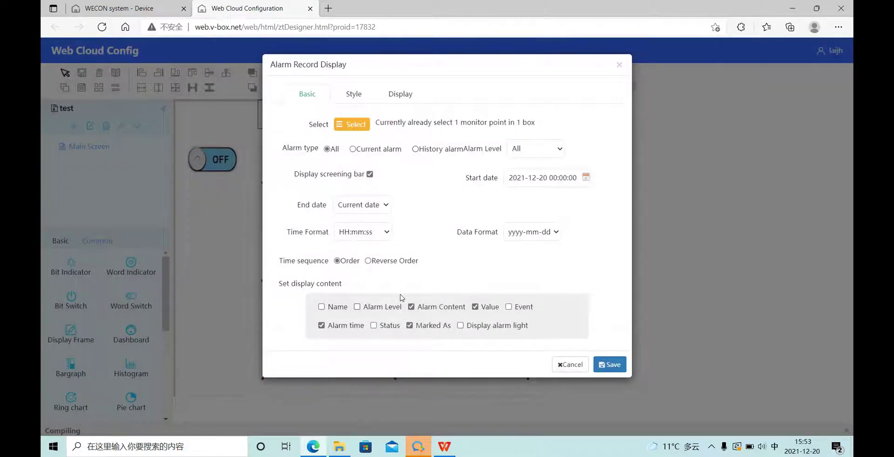
Keep time format HH:mm:ss and date format yyyy-mm-dd, then save the alarm record display
{"action": "left_click", "coordinate": [352, 94]}
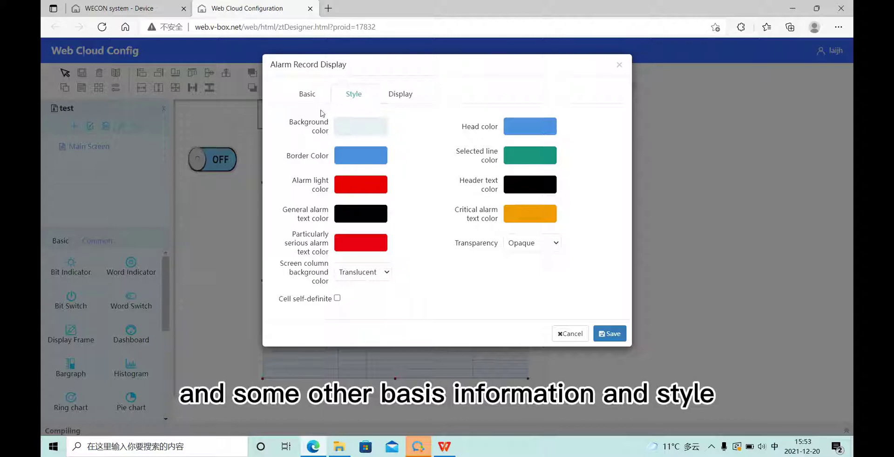
{"action": "left_click", "coordinate": [308, 95]}
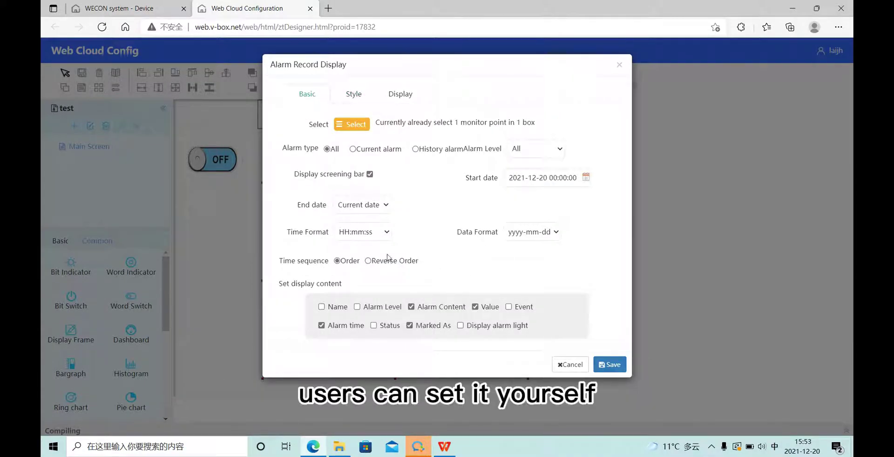
{"action": "left_click", "coordinate": [386, 232]}
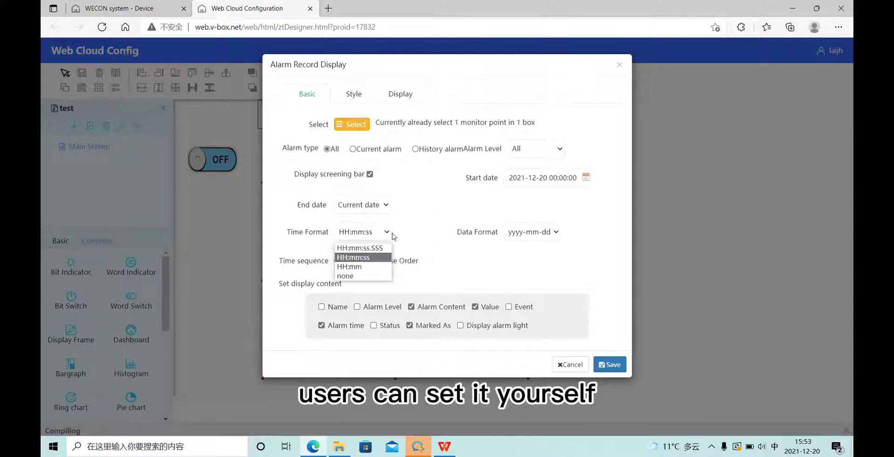
{"action": "left_click", "coordinate": [386, 233]}
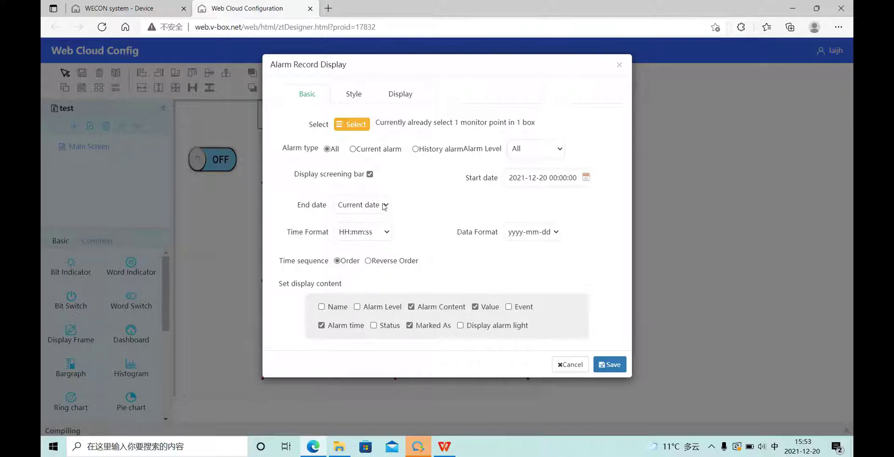
{"action": "left_click", "coordinate": [548, 234]}
{"action": "left_click", "coordinate": [557, 239]}
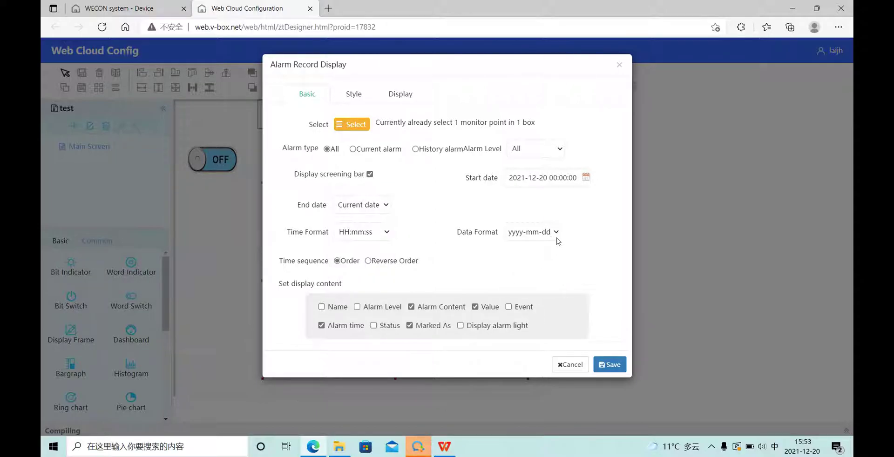
{"action": "left_click", "coordinate": [619, 366]}
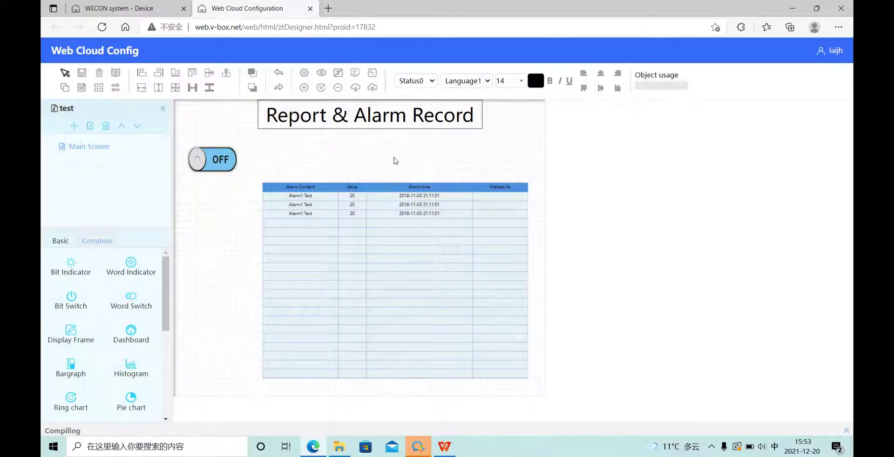
Save the screen design and launch the browser preview
{"action": "left_click", "coordinate": [82, 72]}
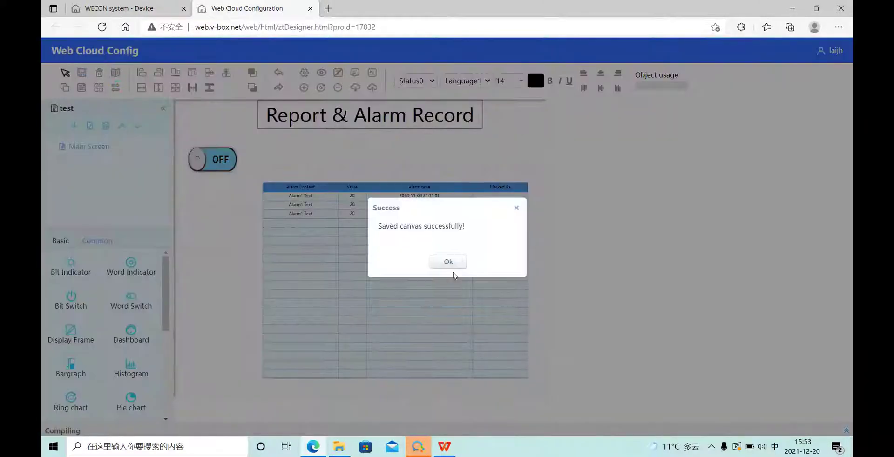
{"action": "left_click", "coordinate": [449, 264]}
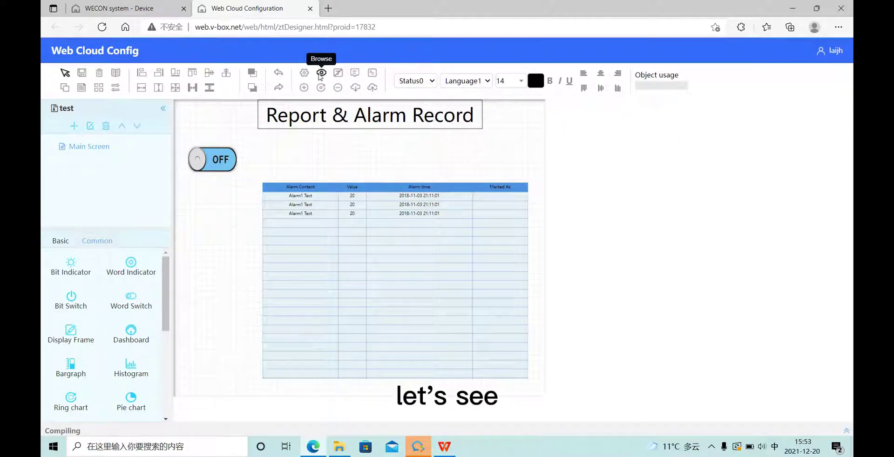
{"action": "left_click", "coordinate": [321, 73]}
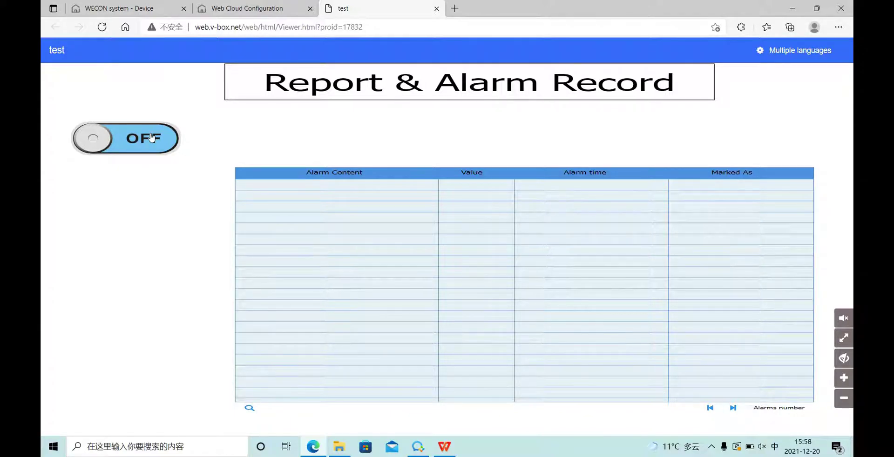
Flip the alarm switch ON in the preview and confirm the logged alarm test records
{"action": "left_click", "coordinate": [152, 137]}
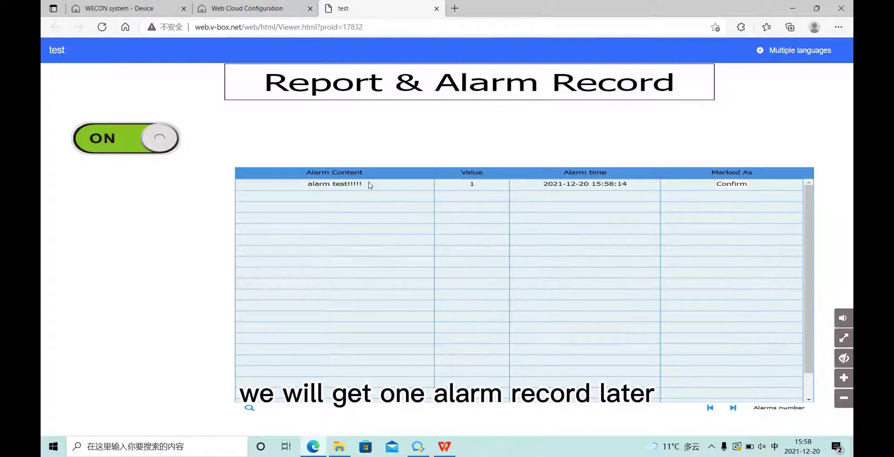
{"action": "triple_click", "coordinate": [585, 184]}
{"action": "left_click", "coordinate": [589, 205]}
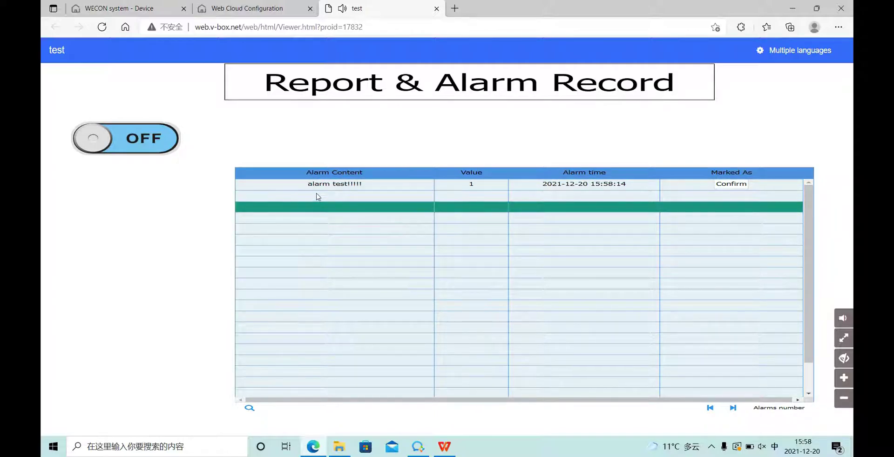
{"action": "left_click", "coordinate": [473, 189]}
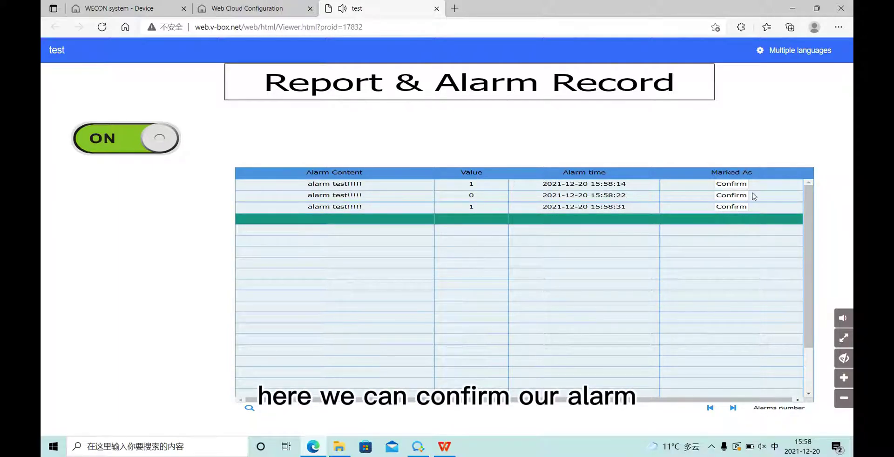
{"action": "left_click", "coordinate": [737, 184]}
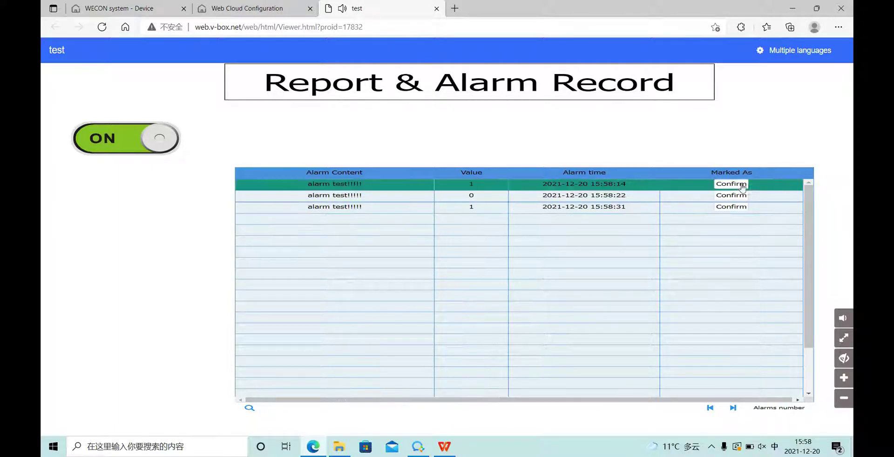
{"action": "left_click", "coordinate": [735, 207]}
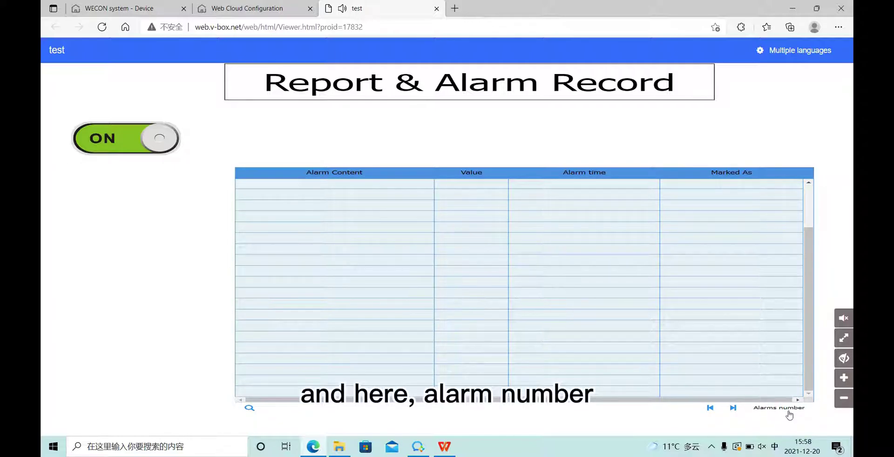
Check the alarm counts popup showing 3 history and 0 current alarms, then close it
{"action": "left_click", "coordinate": [787, 409]}
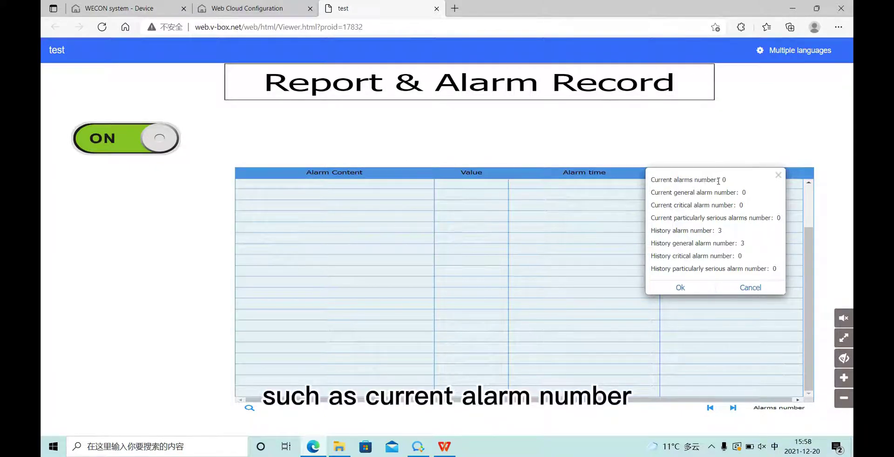
{"action": "left_click_drag", "start_coordinate": [650, 232], "coordinate": [719, 231]}
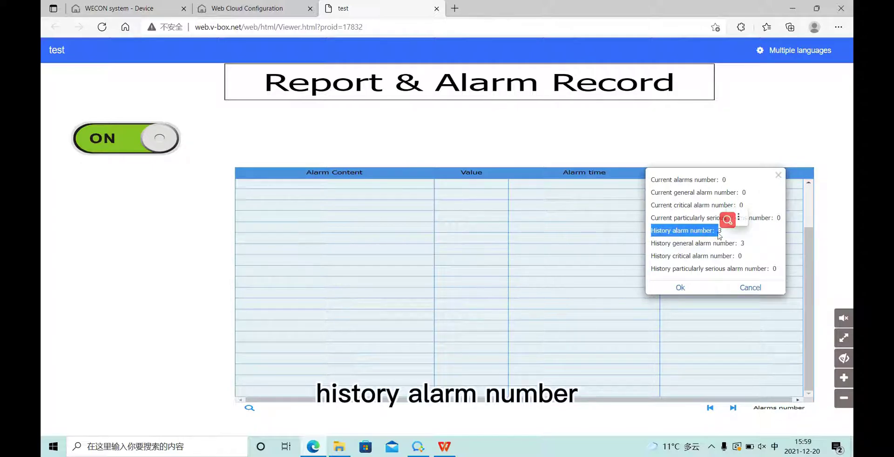
{"action": "left_click", "coordinate": [755, 241]}
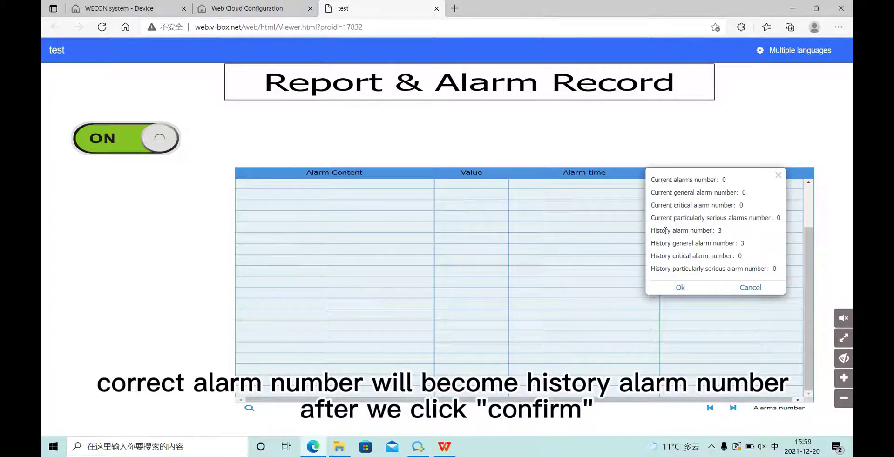
{"action": "left_click_drag", "start_coordinate": [651, 232], "coordinate": [719, 231]}
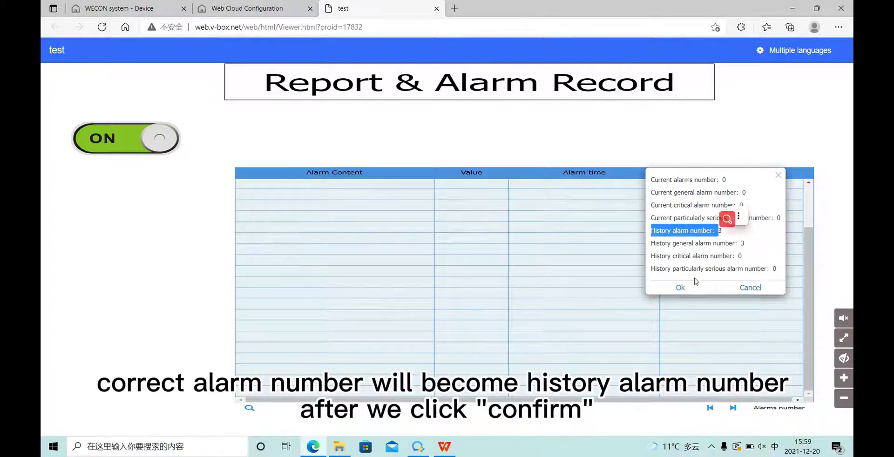
{"action": "left_click", "coordinate": [683, 289]}
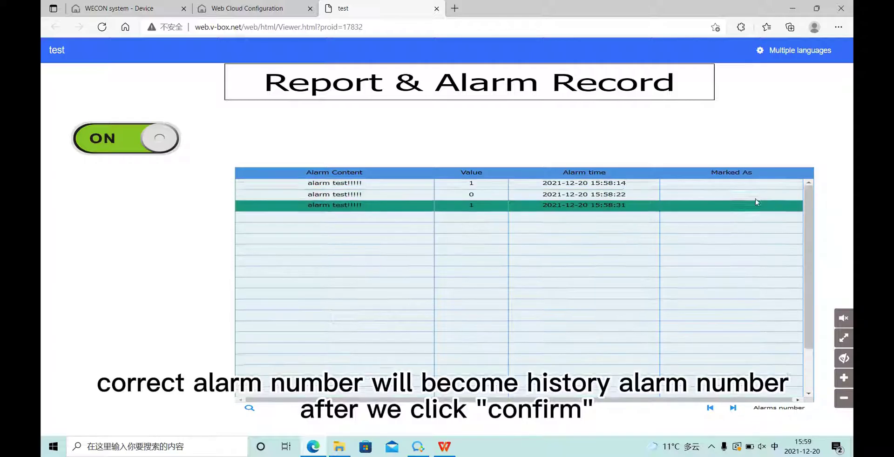
Toggle the switch, check the two current alarms, and confirm alarm records 4 and 5
{"action": "left_click", "coordinate": [131, 142]}
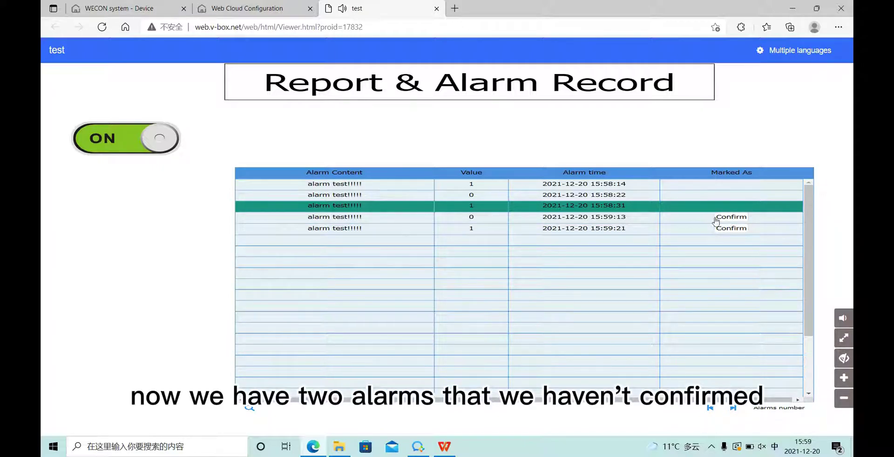
{"action": "left_click", "coordinate": [795, 408]}
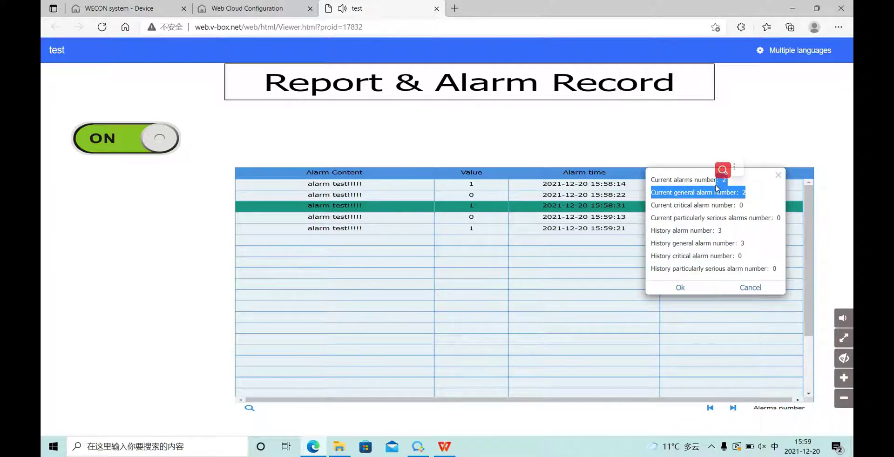
{"action": "left_click", "coordinate": [778, 175]}
{"action": "left_click", "coordinate": [737, 219]}
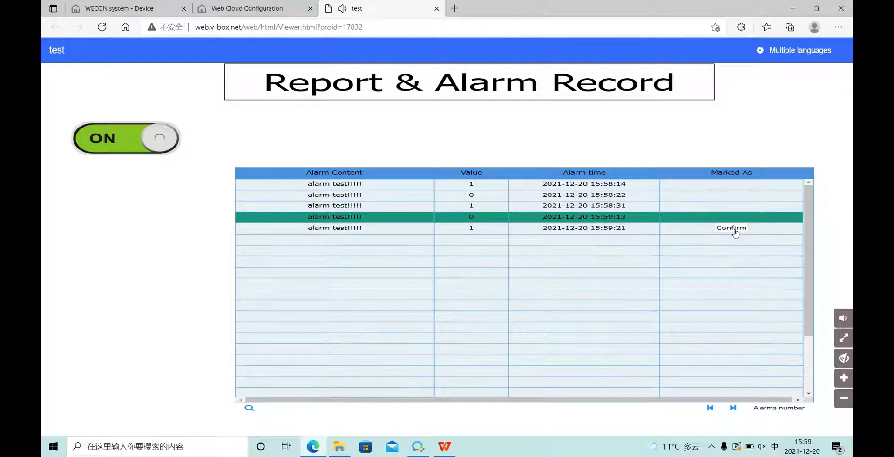
{"action": "left_click", "coordinate": [734, 229]}
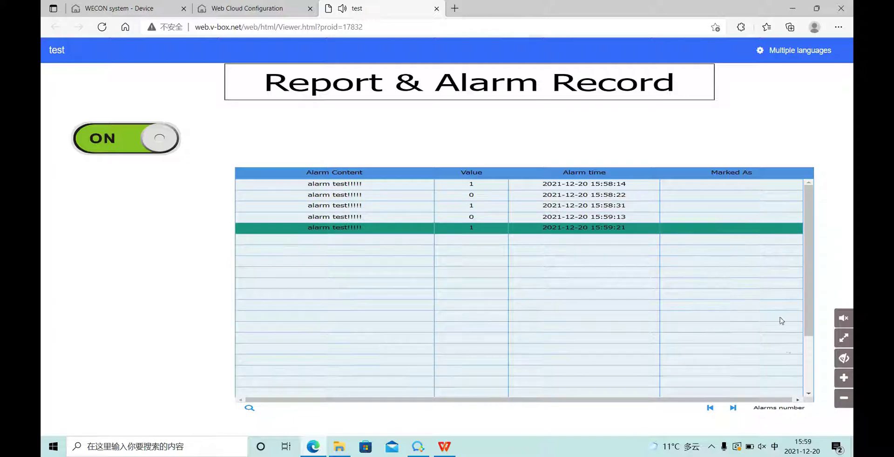
Recheck the alarm counts, now showing 5 history alarms, and close the popup
{"action": "left_click", "coordinate": [787, 411]}
{"action": "left_click_drag", "start_coordinate": [722, 231], "coordinate": [651, 231]}
{"action": "left_click", "coordinate": [778, 176]}
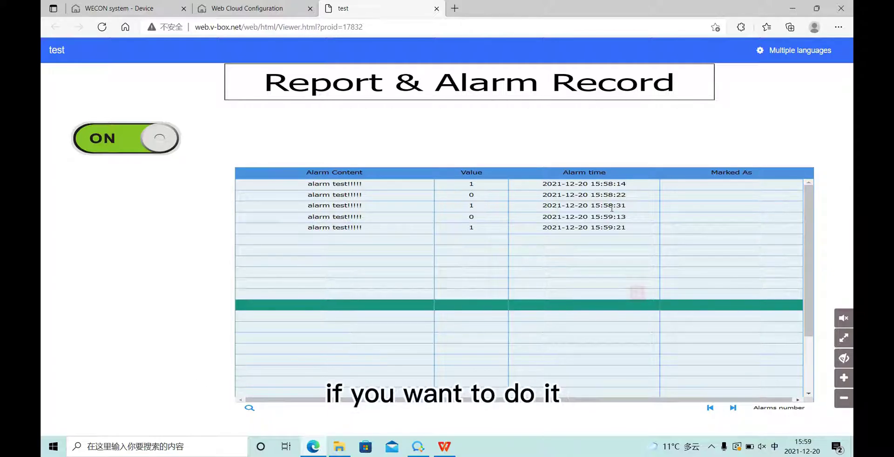
Check the device's Historical and Current Alarm lists in V-NET, then go back to the designer tab
{"action": "left_click", "coordinate": [124, 12]}
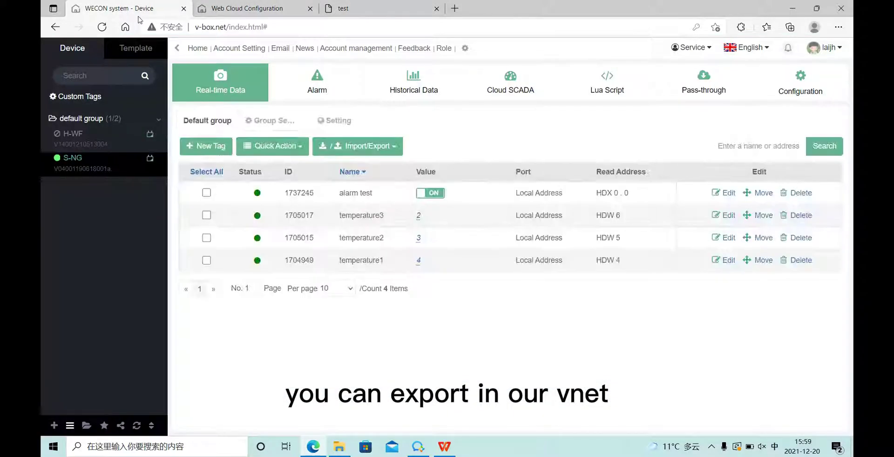
{"action": "left_click", "coordinate": [315, 93]}
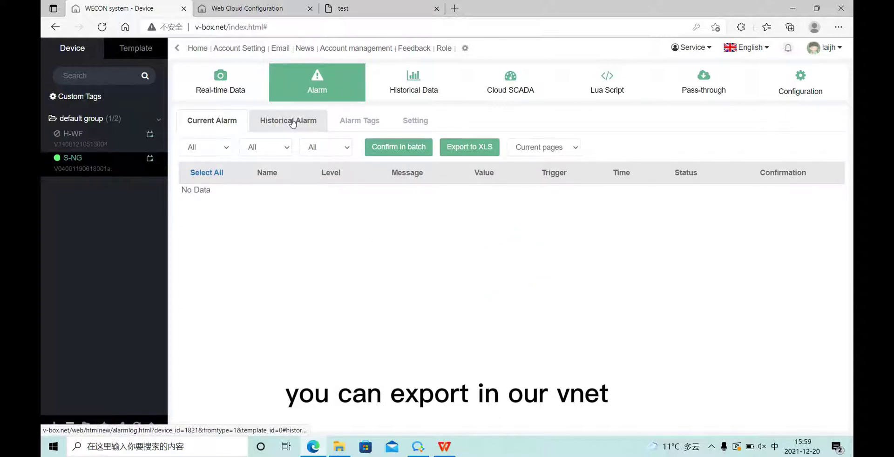
{"action": "left_click", "coordinate": [294, 122]}
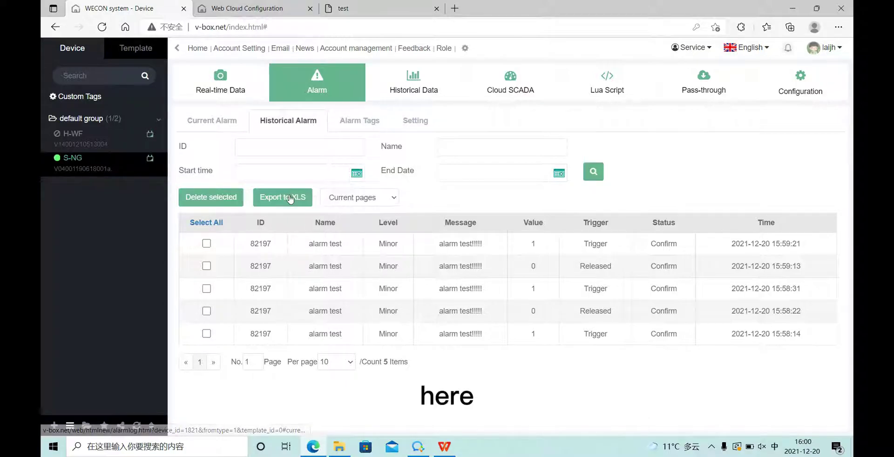
{"action": "left_click", "coordinate": [216, 121]}
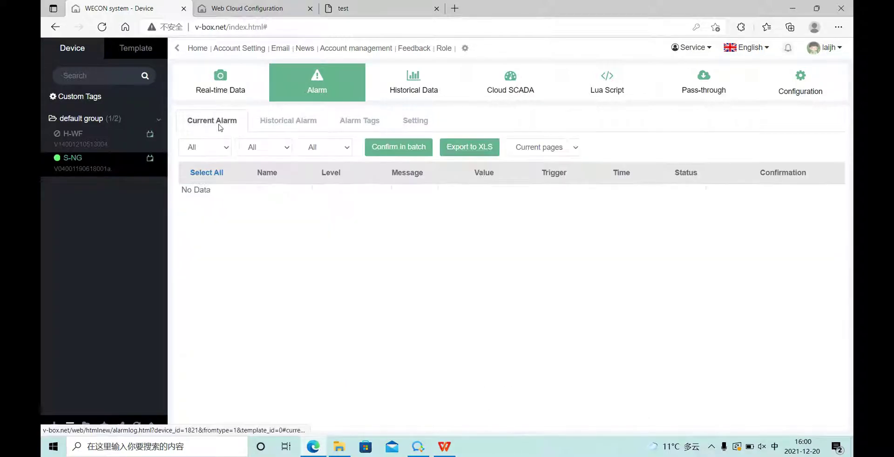
{"action": "left_click", "coordinate": [354, 8]}
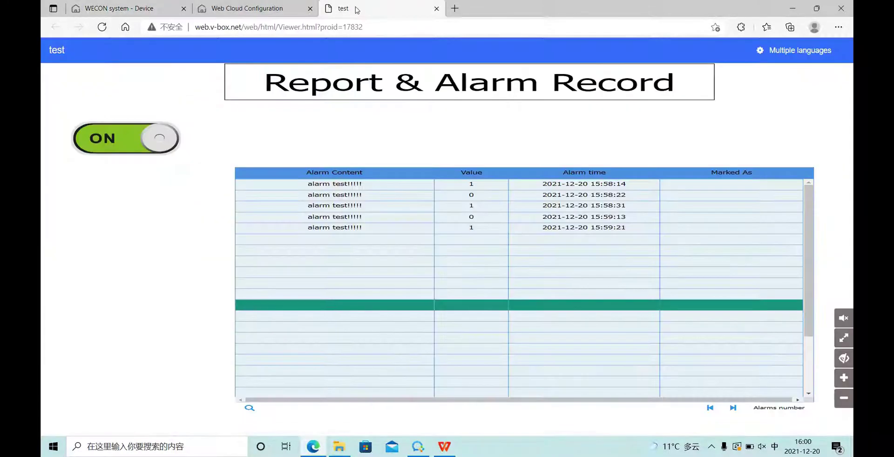
{"action": "left_click", "coordinate": [257, 10]}
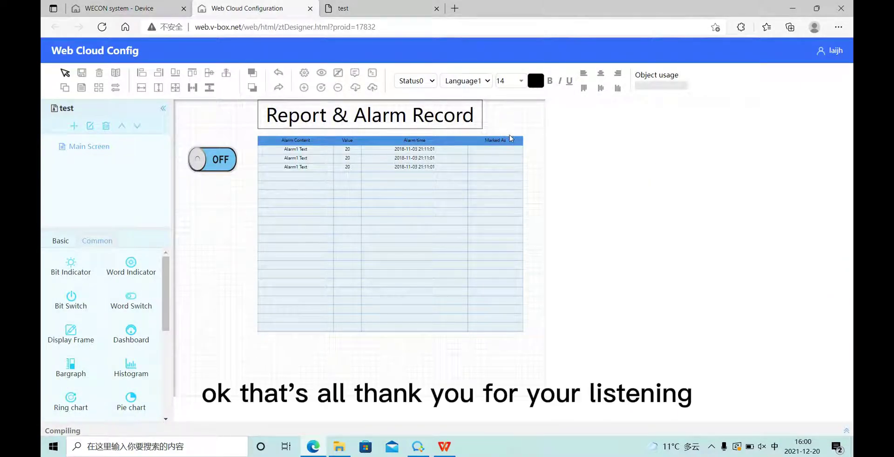